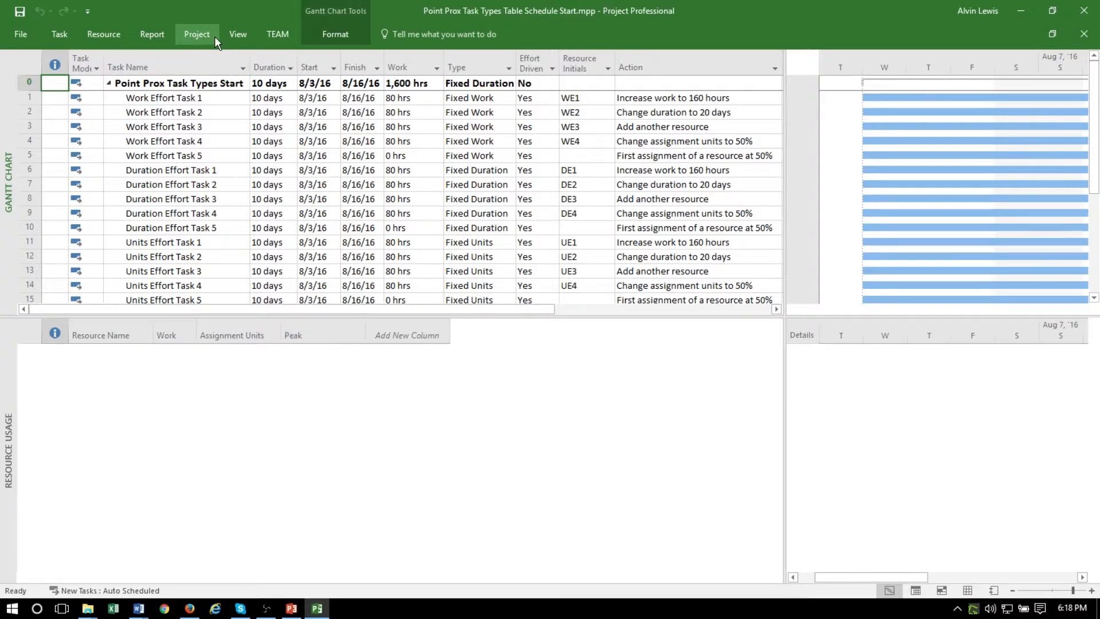
pyautogui.click(235, 38)
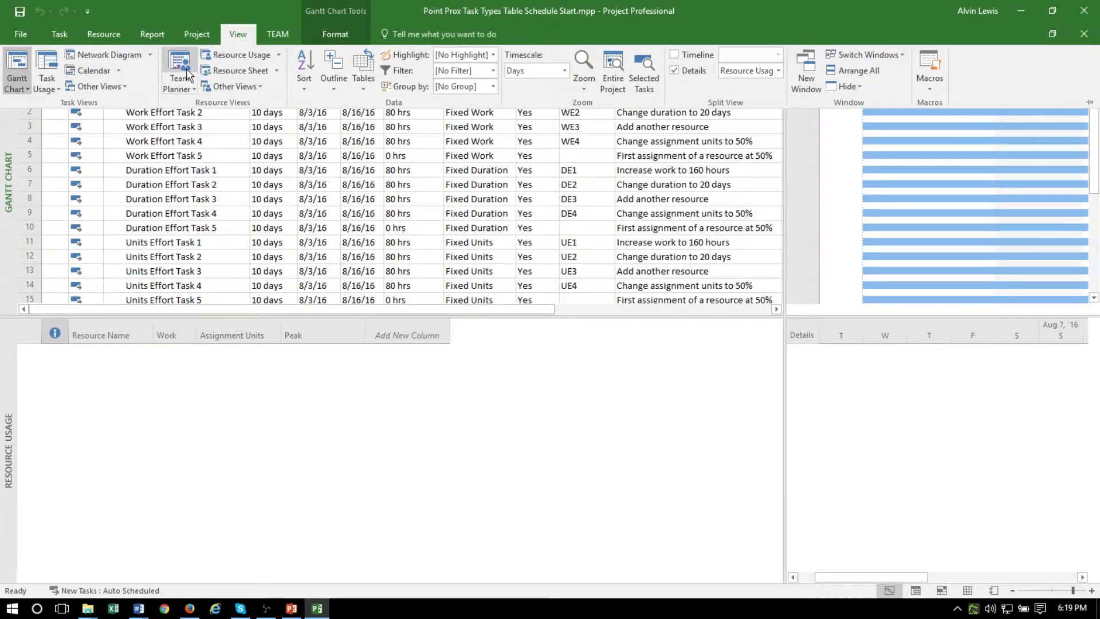
pyautogui.click(220, 67)
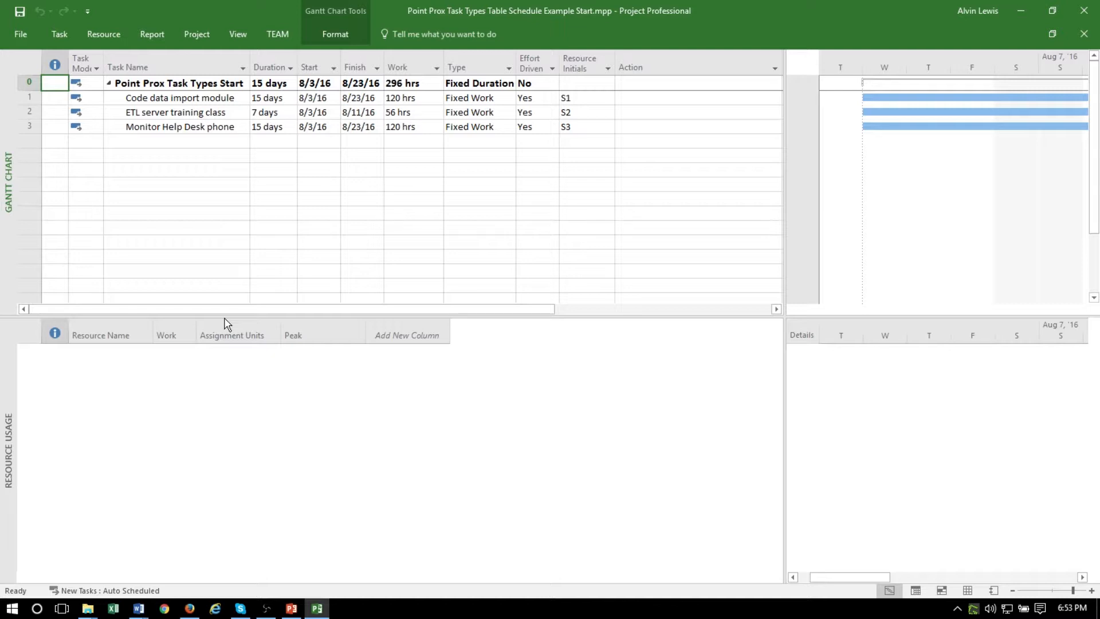
# Review the work, duration, resource and task type fields of the Code data import module task.
pyautogui.click(186, 98)
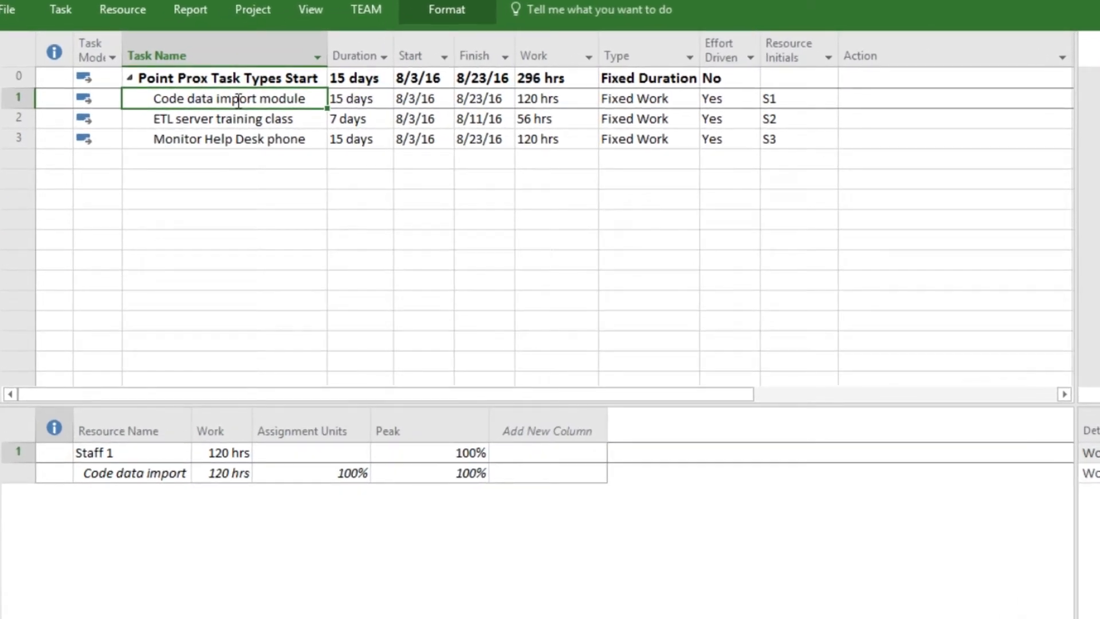
pyautogui.click(561, 97)
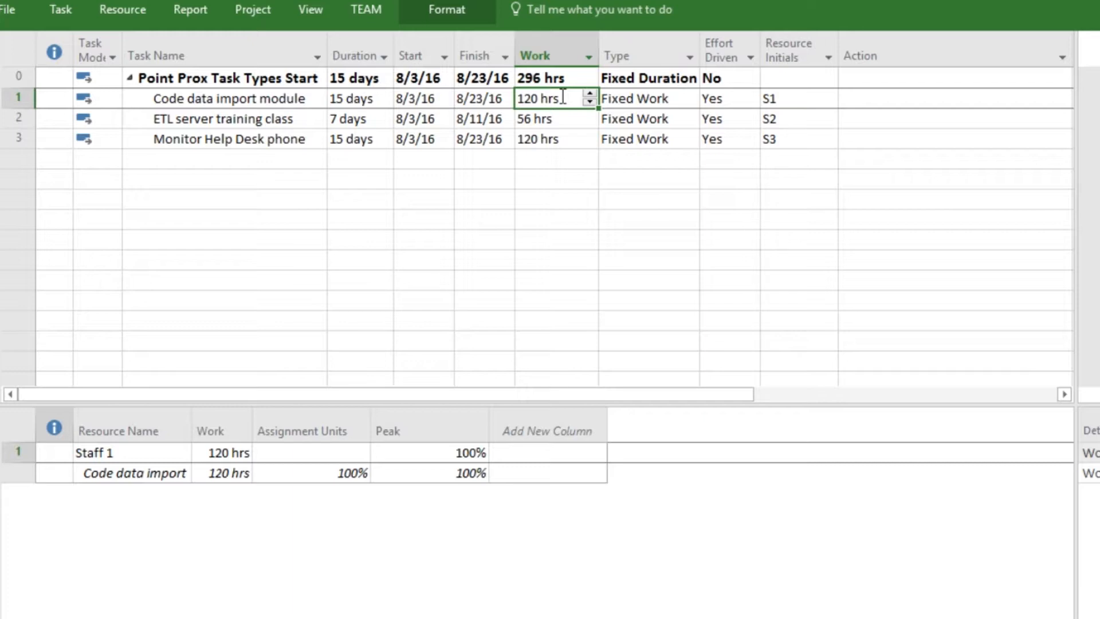
pyautogui.click(356, 102)
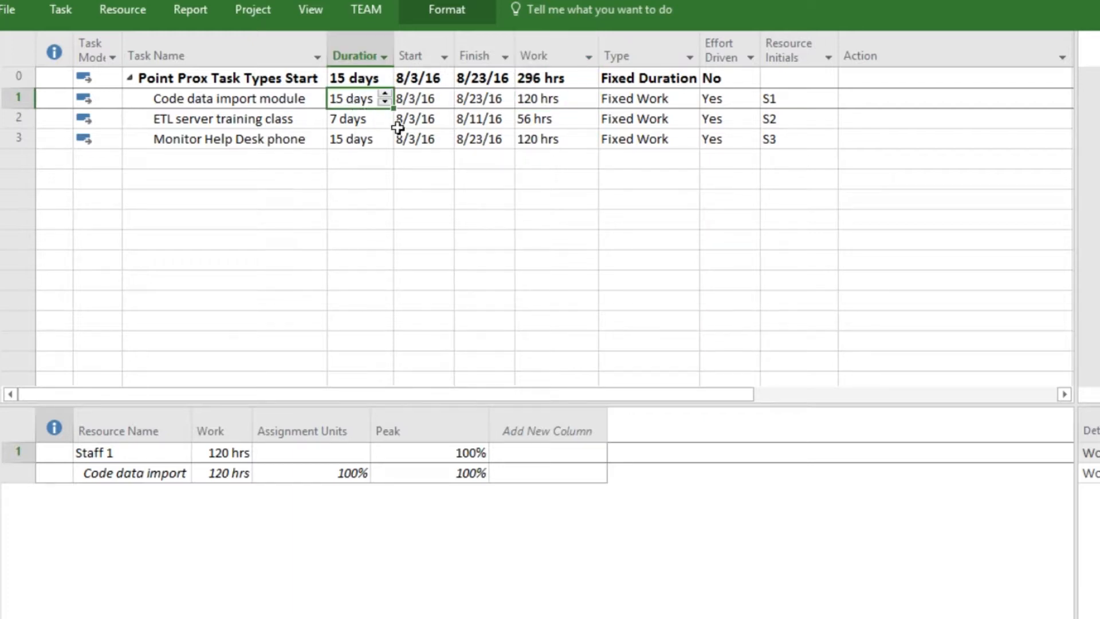
pyautogui.click(800, 100)
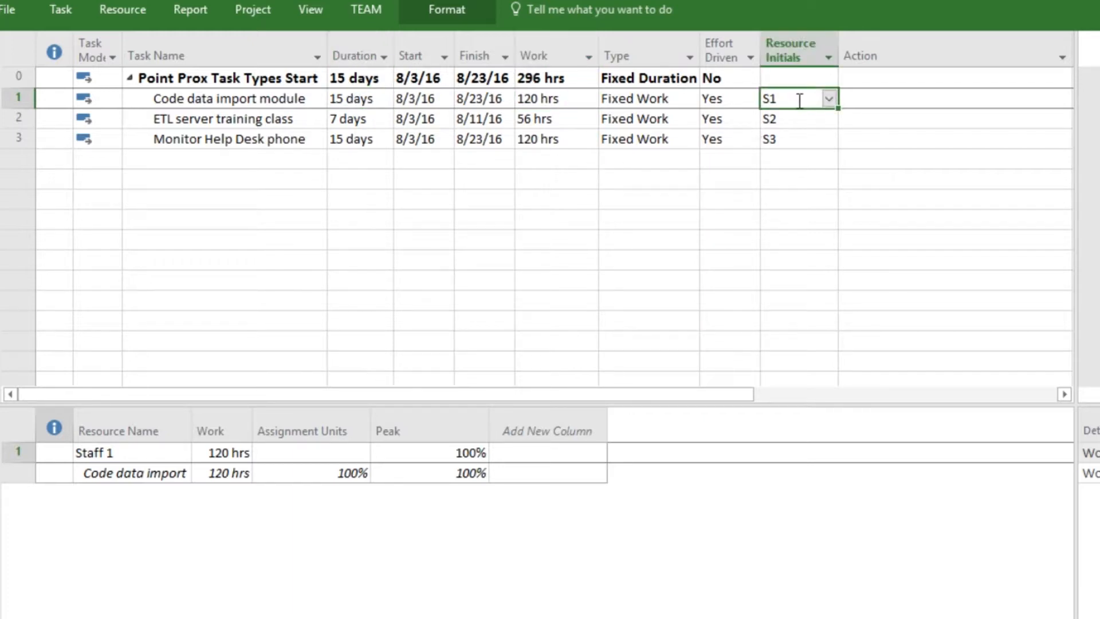
pyautogui.click(653, 99)
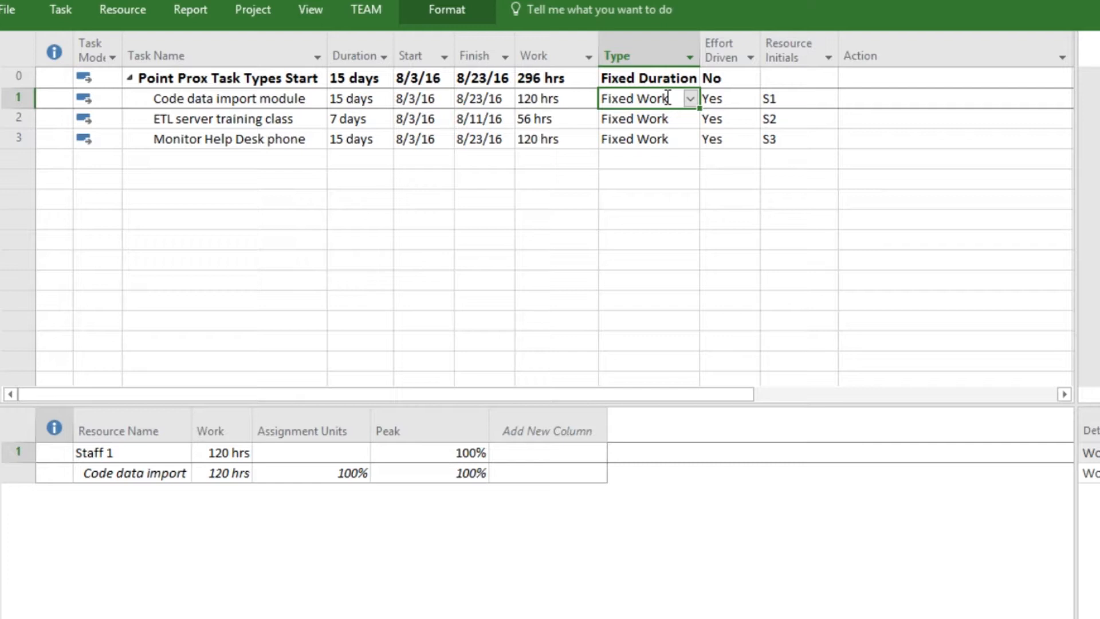
# Assign Staff 4 as an additional resource to the Code data import module task through its task information.
pyautogui.doubleClick(666, 98)
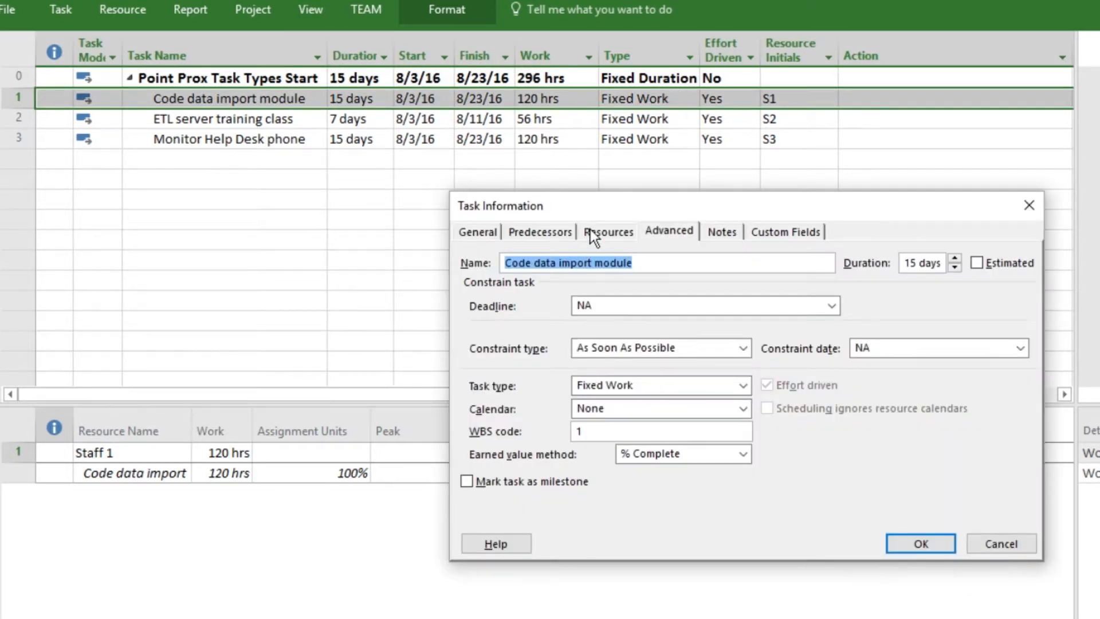
pyautogui.click(591, 230)
pyautogui.click(639, 336)
pyautogui.write('Sta')
pyautogui.hotkey('alt', 'Down')
pyautogui.press('Down')
pyautogui.press('Down')
pyautogui.press('Down')
pyautogui.press('Down')
pyautogui.press('Up')
pyautogui.press('Return')
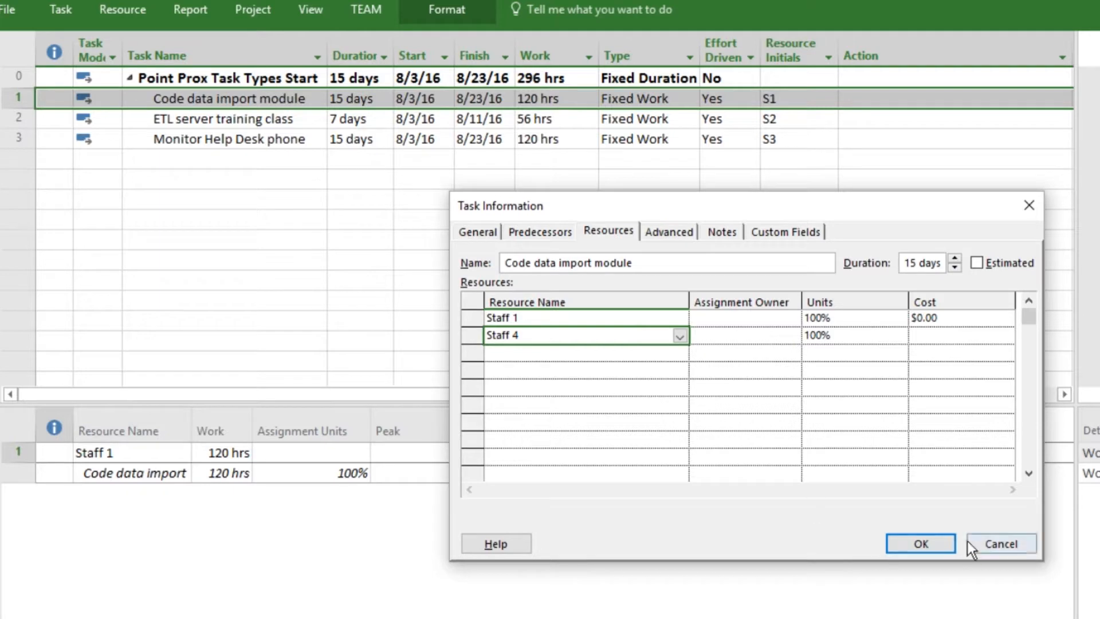
pyautogui.click(929, 539)
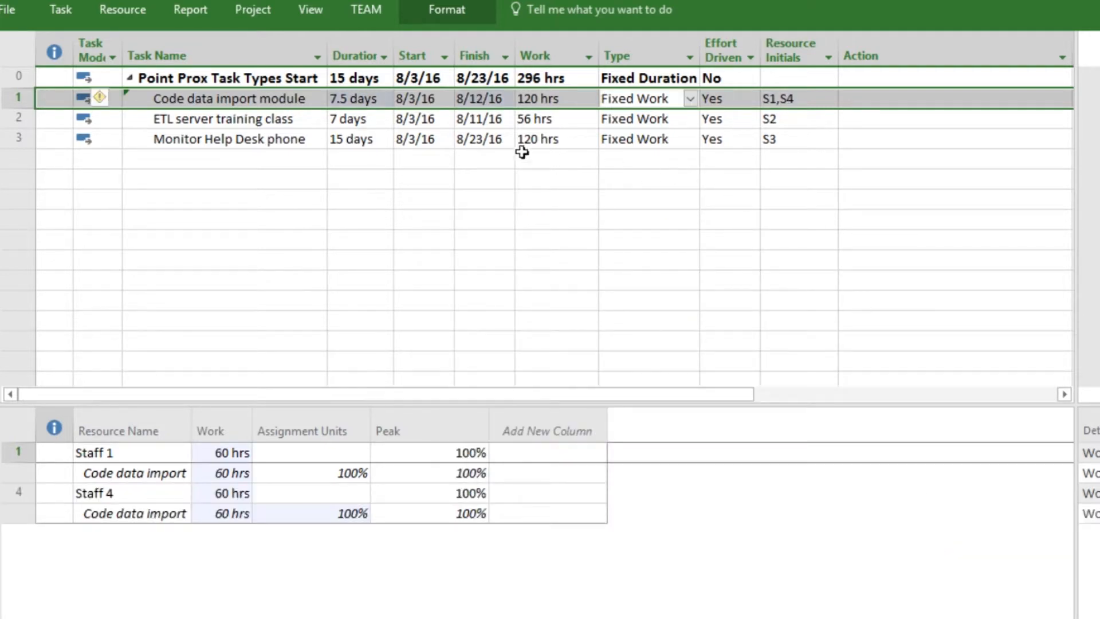
pyautogui.click(374, 101)
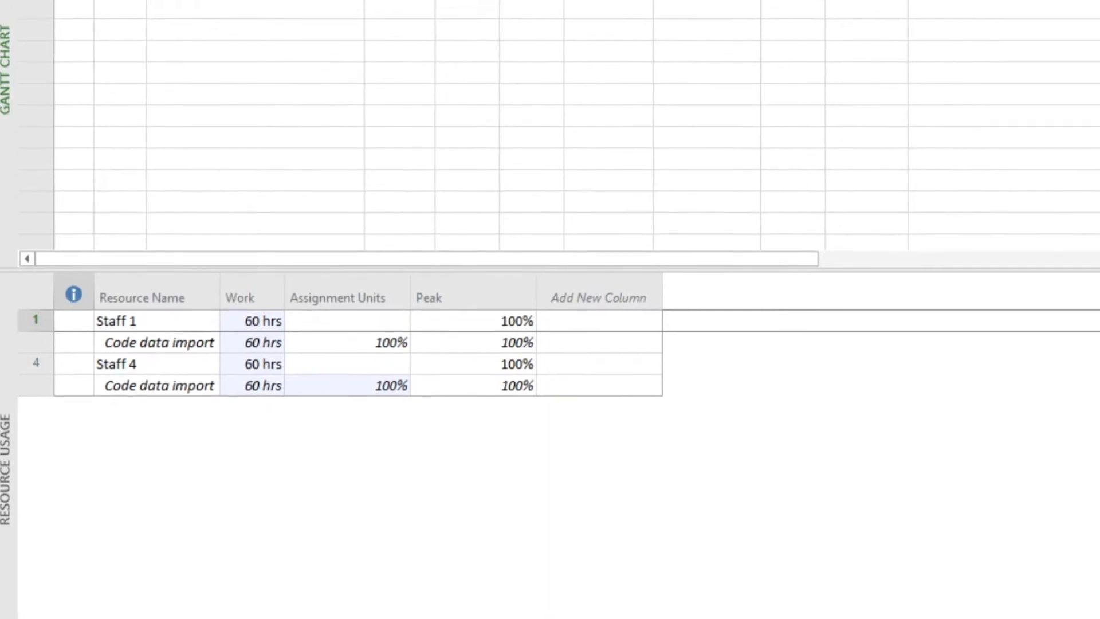
# Change the ETL server training class task to the Fixed Duration type and turn off its effort-driven option.
pyautogui.click(304, 10)
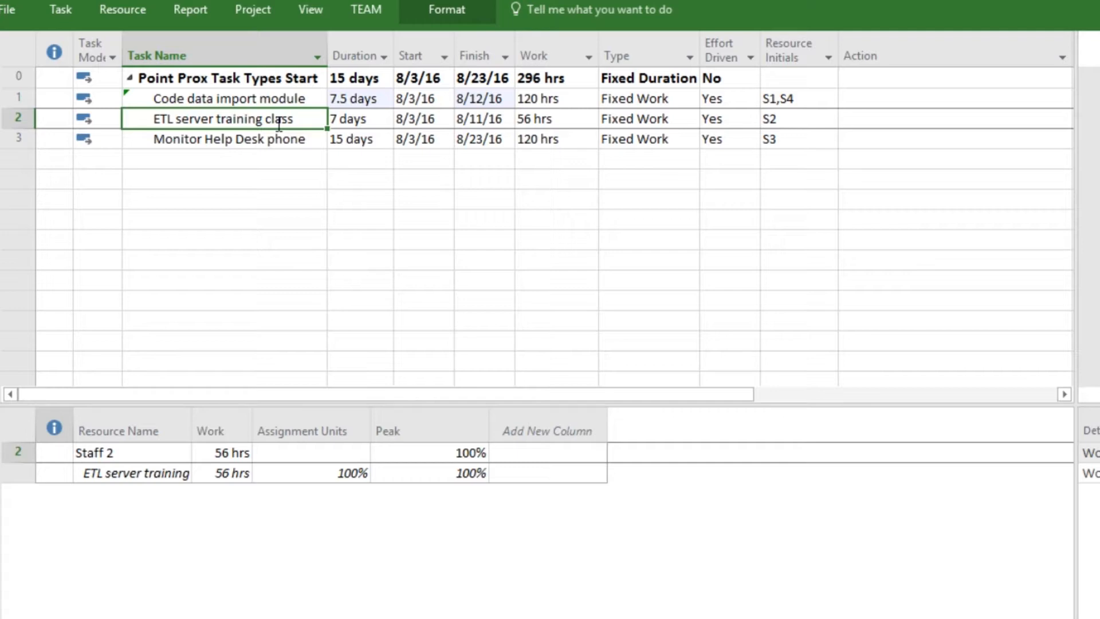
pyautogui.doubleClick(279, 123)
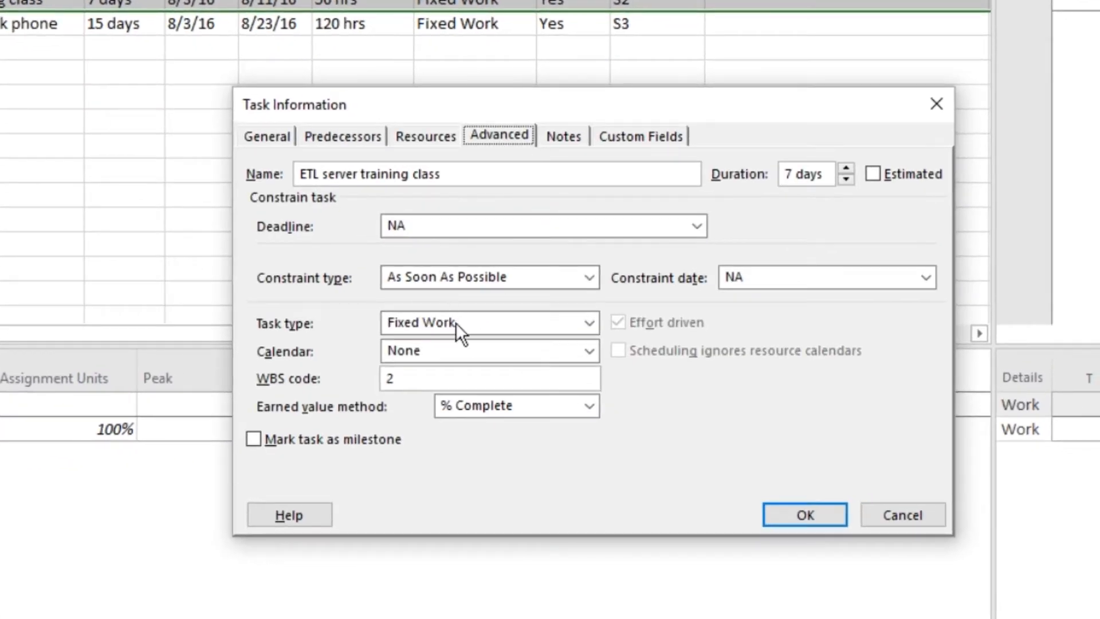
pyautogui.click(476, 322)
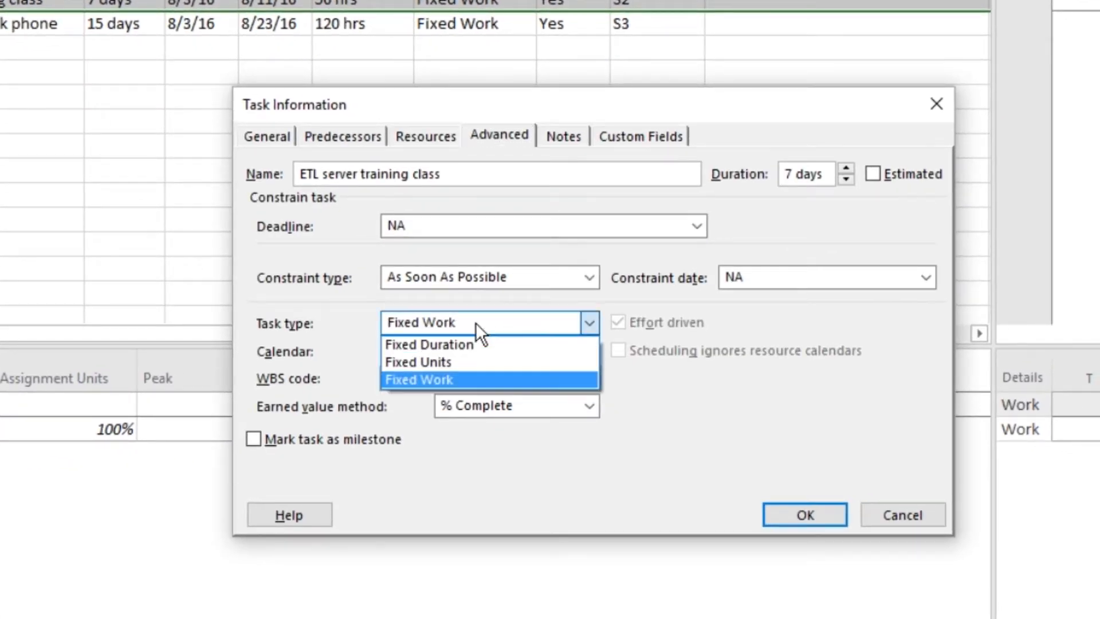
pyautogui.click(465, 344)
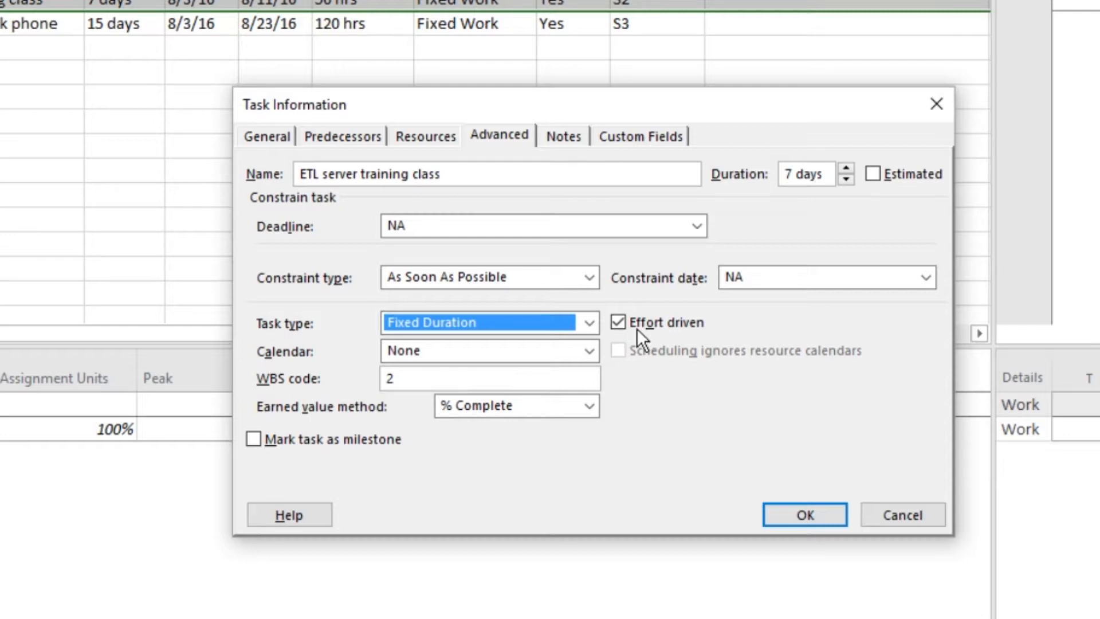
pyautogui.click(615, 321)
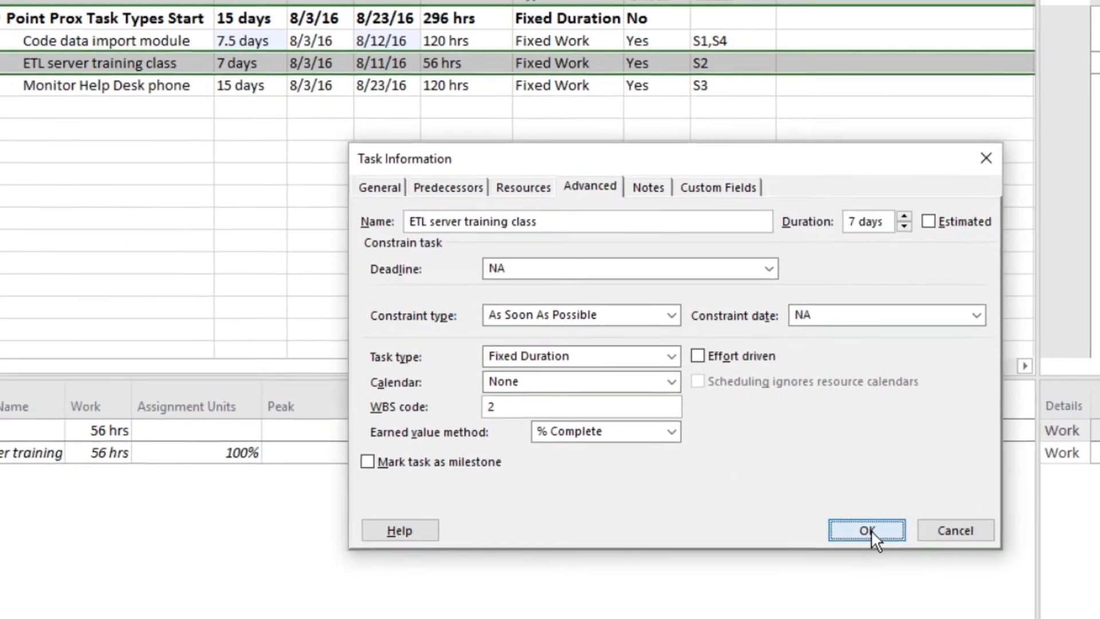
pyautogui.click(805, 514)
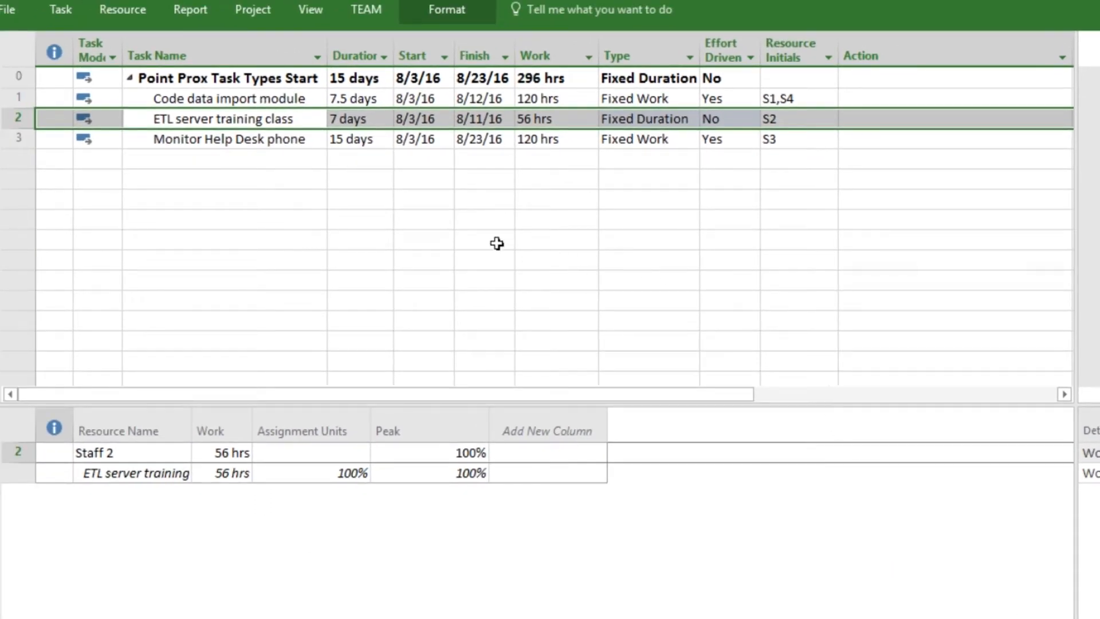
# Add resource S5 alongside S2 in the resource initials of the ETL server training class task.
pyautogui.click(376, 117)
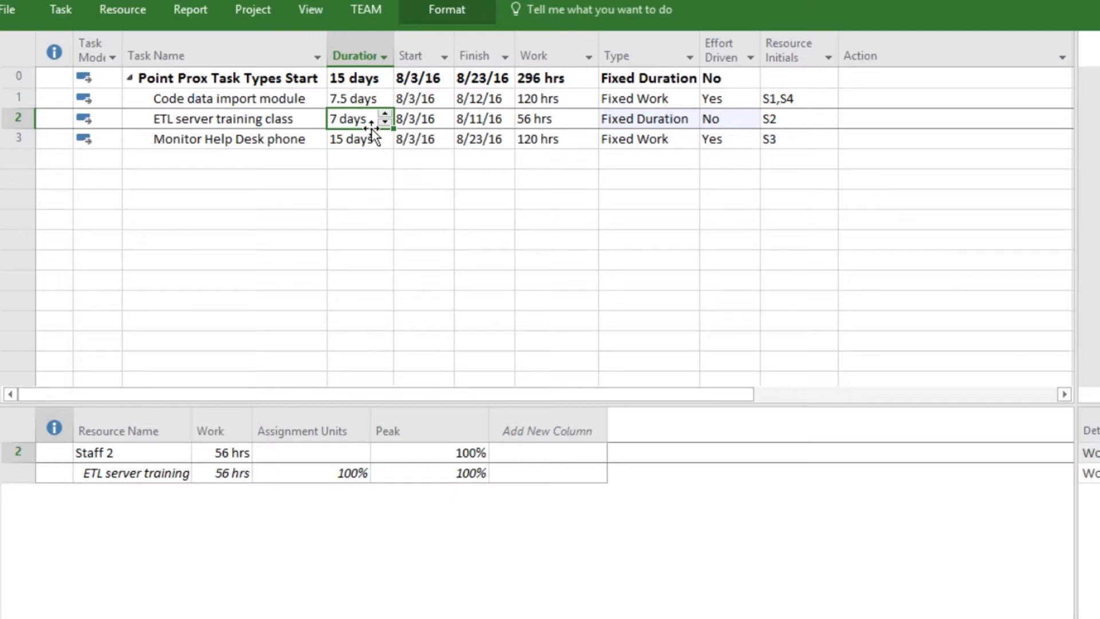
pyautogui.click(581, 119)
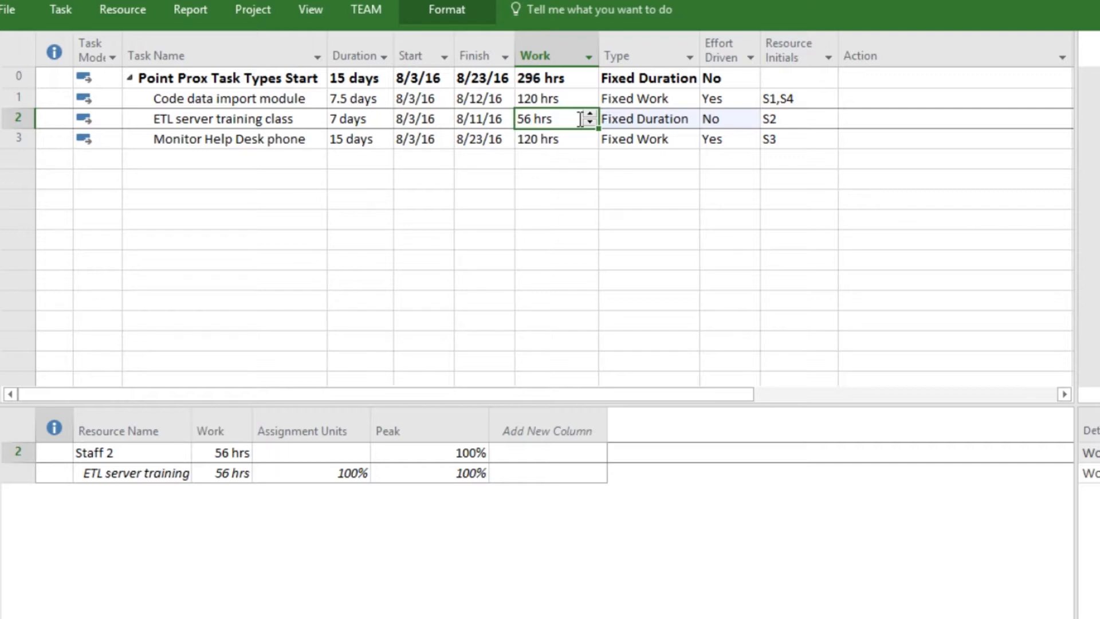
pyautogui.click(807, 120)
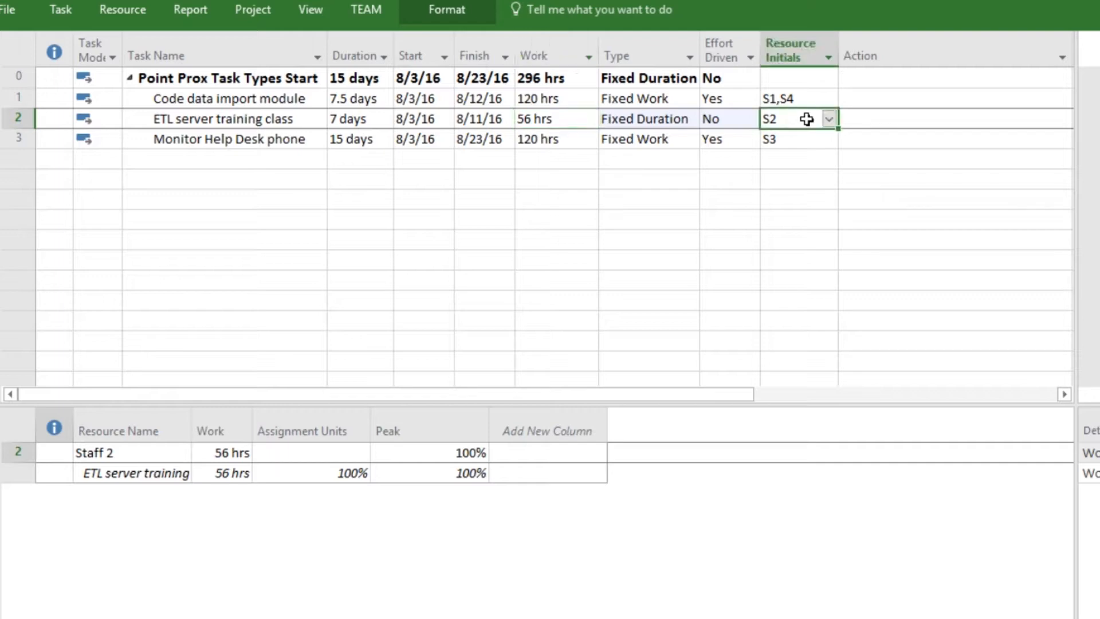
pyautogui.click(808, 119)
pyautogui.click(808, 119)
pyautogui.write(',S5')
pyautogui.hotkey('shift', 'Tab')
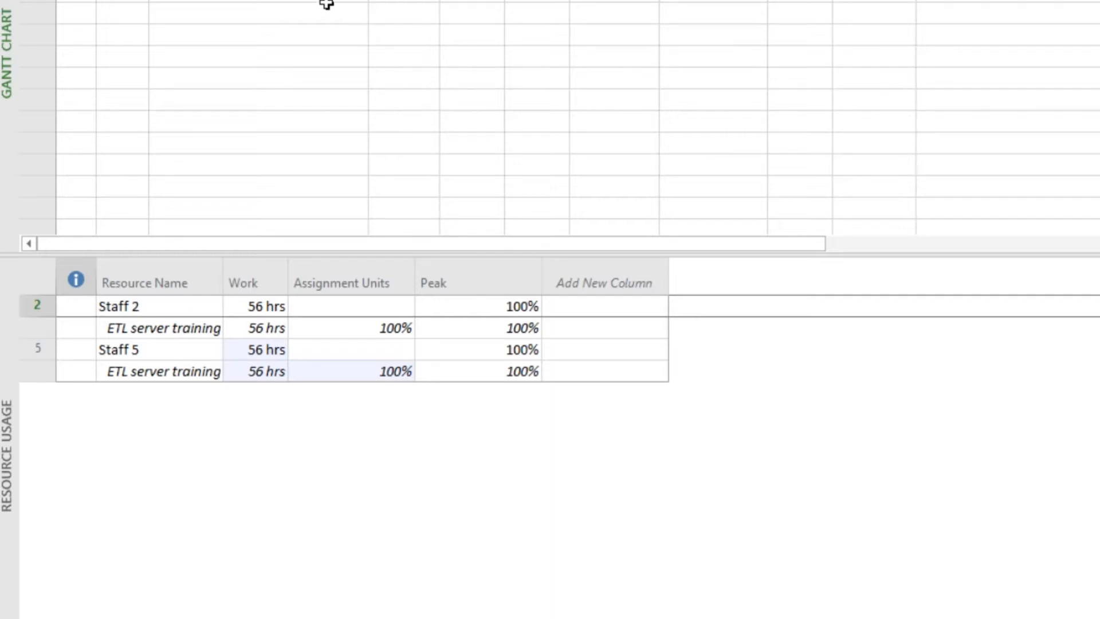
# Change the task type of the Monitor Help Desk phone task to Fixed Duration.
pyautogui.click(285, 27)
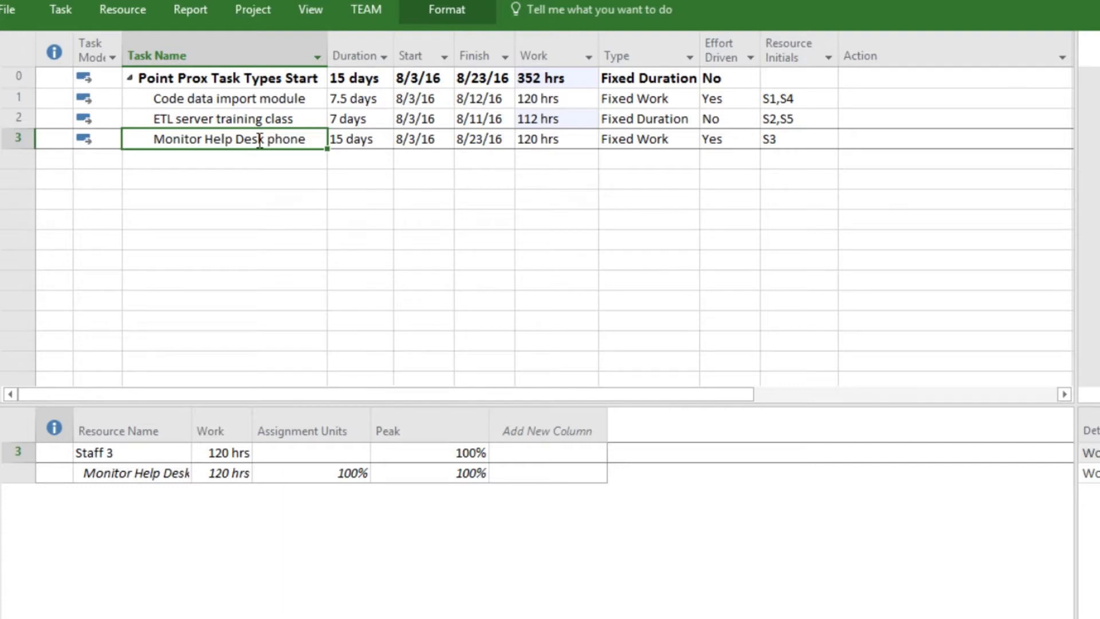
pyautogui.click(536, 140)
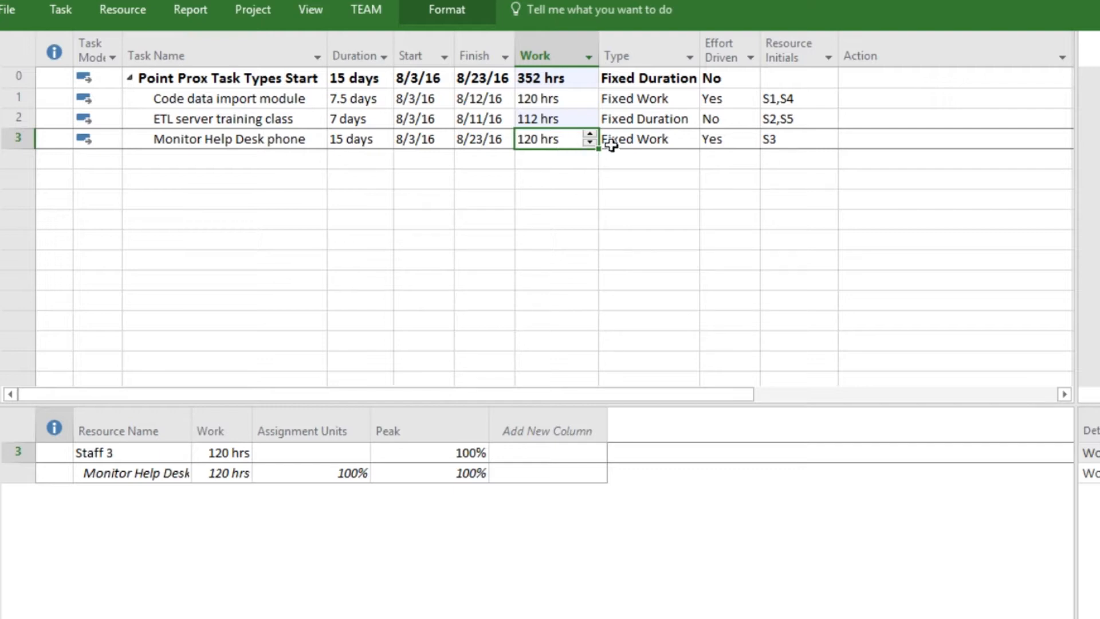
pyautogui.click(355, 140)
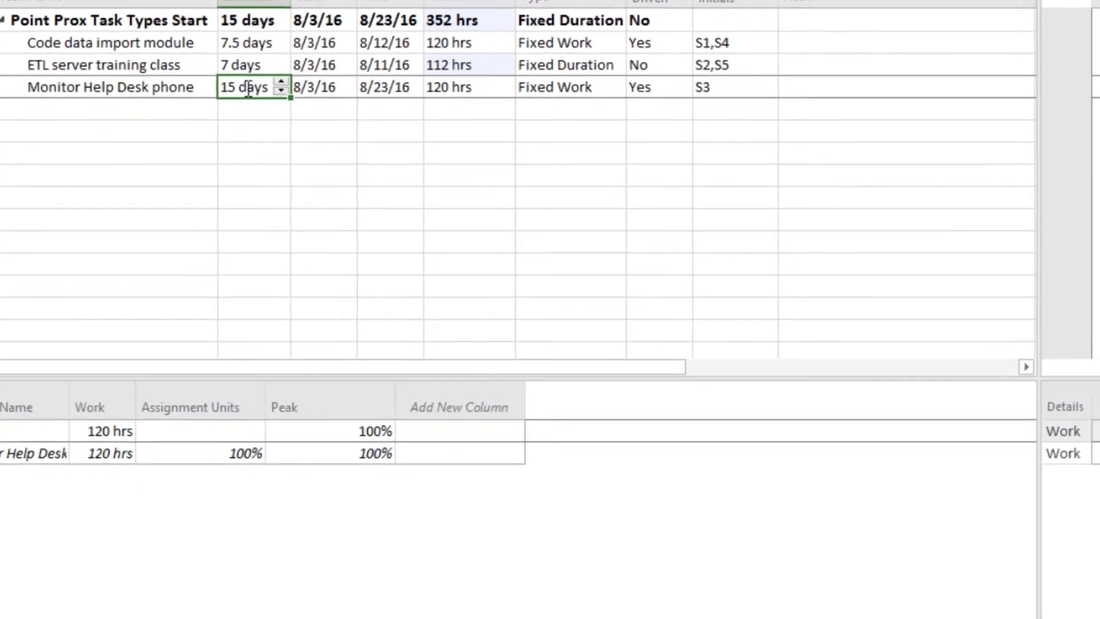
pyautogui.doubleClick(355, 141)
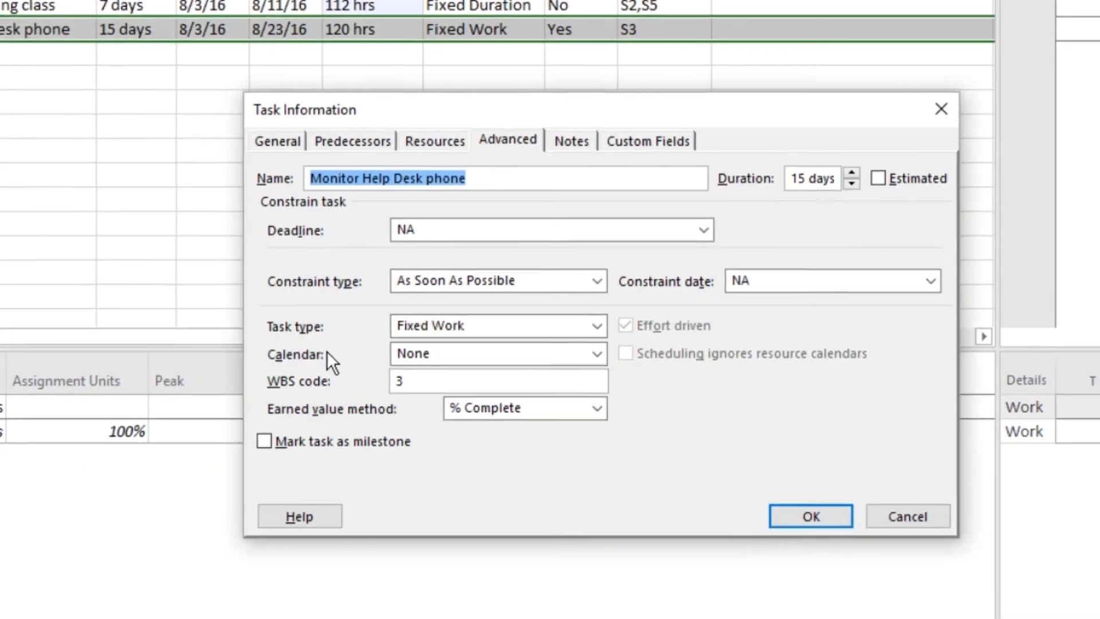
pyautogui.click(483, 326)
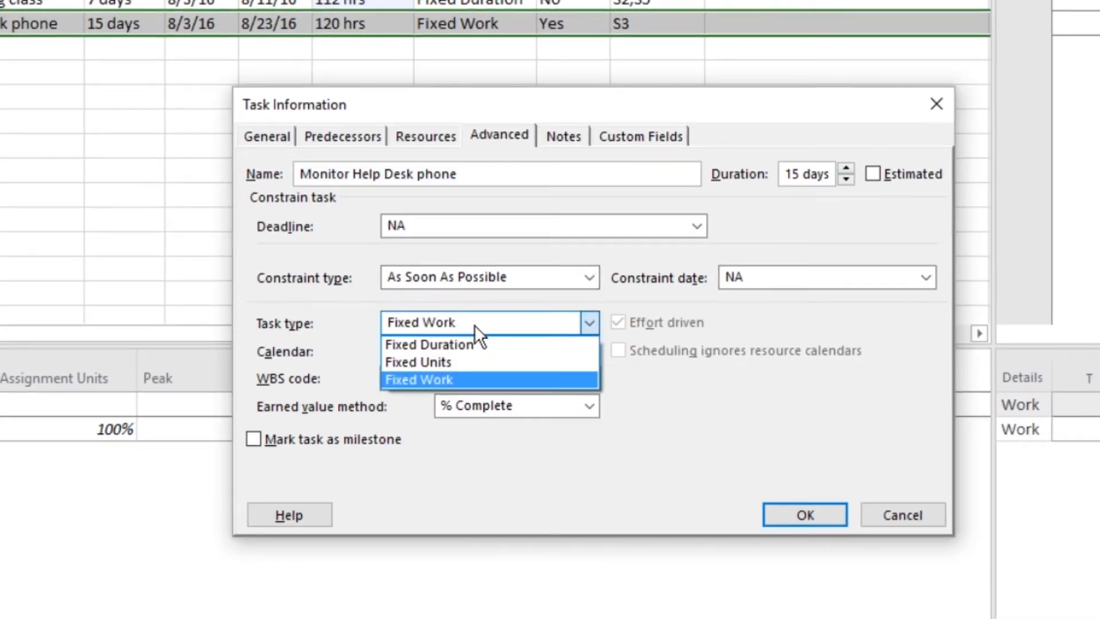
pyautogui.click(464, 342)
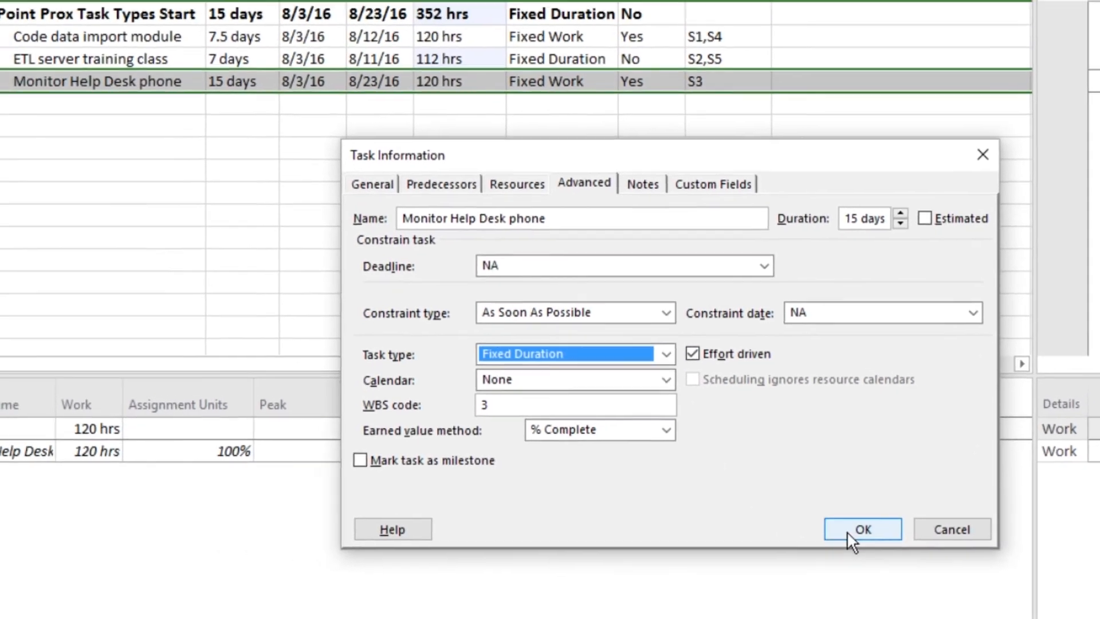
pyautogui.click(805, 514)
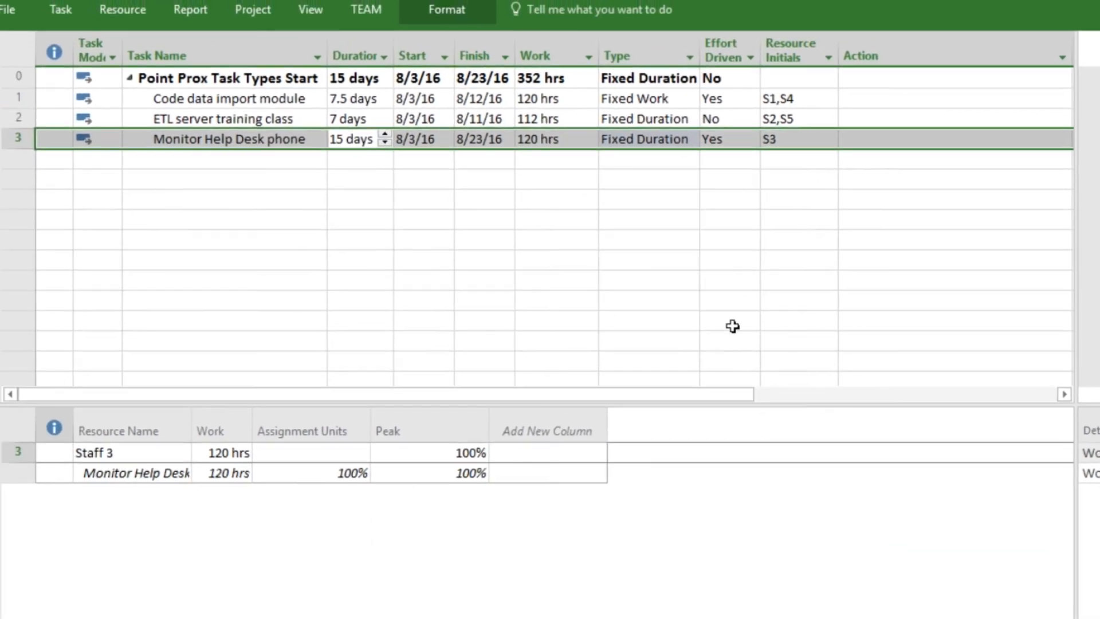
# Add resource S6 alongside S3 in the resource initials of the Monitor Help Desk phone task.
pyautogui.click(775, 108)
pyautogui.click(810, 136)
pyautogui.click(810, 136)
pyautogui.write(',')
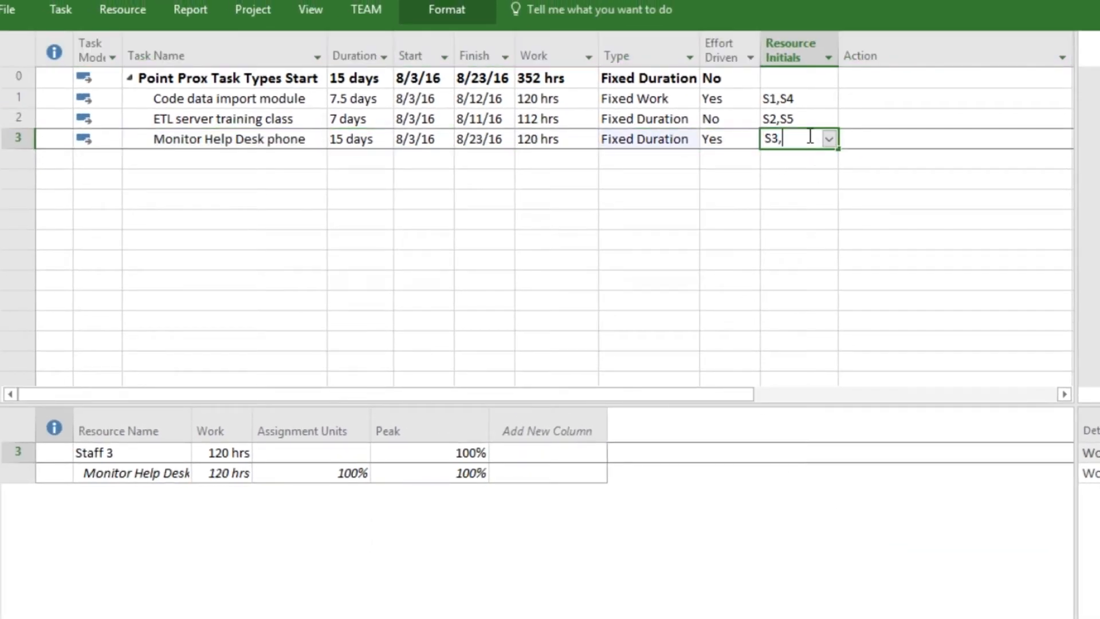
pyautogui.write('S6')
pyautogui.hotkey('shift', 'Tab')
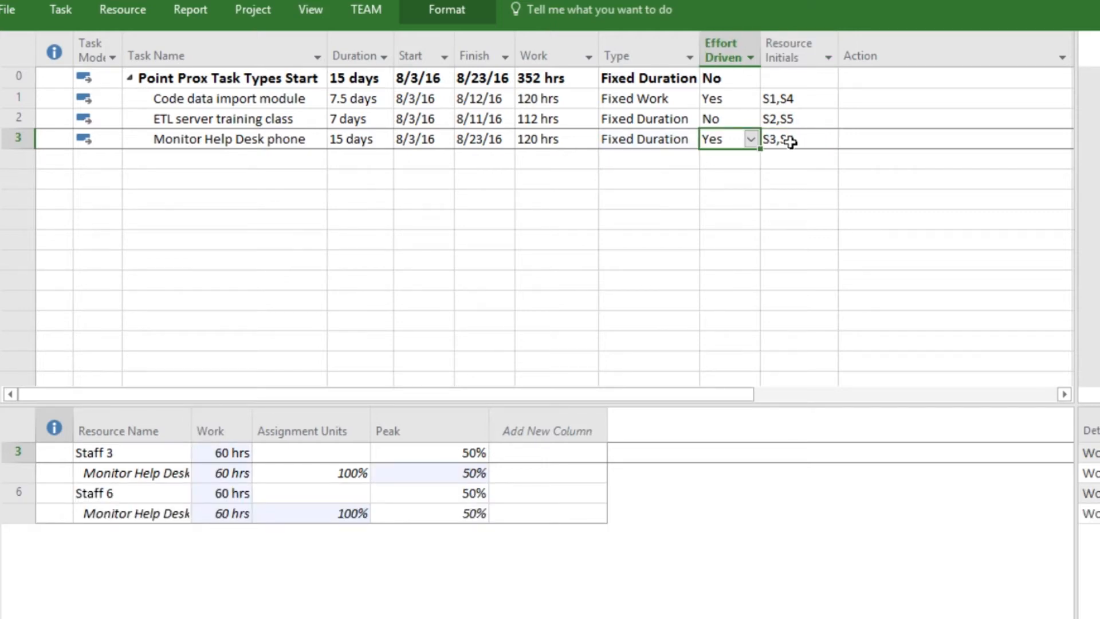